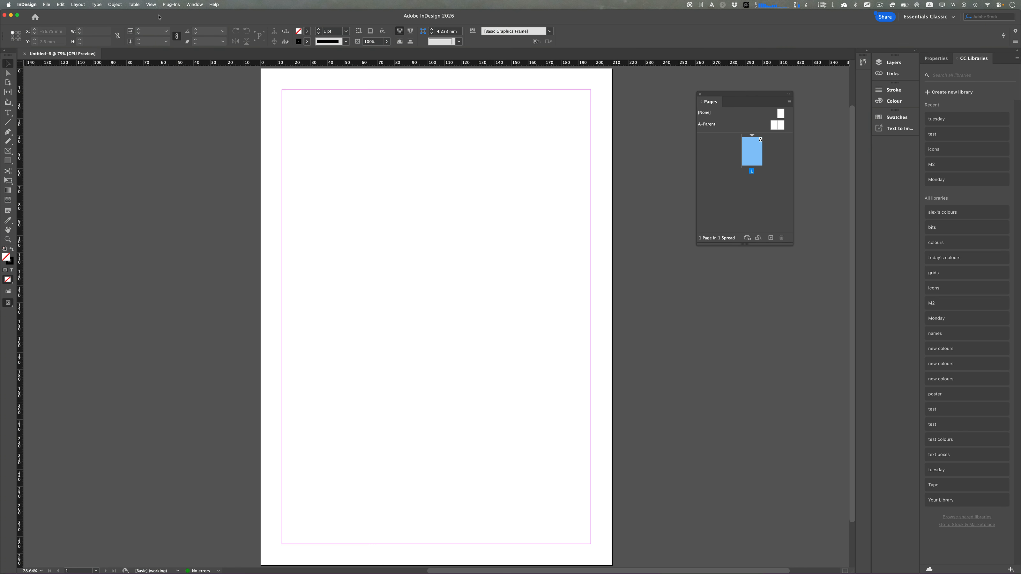
# Step: Show the document grid on the blank page
pyautogui.click(151, 4)
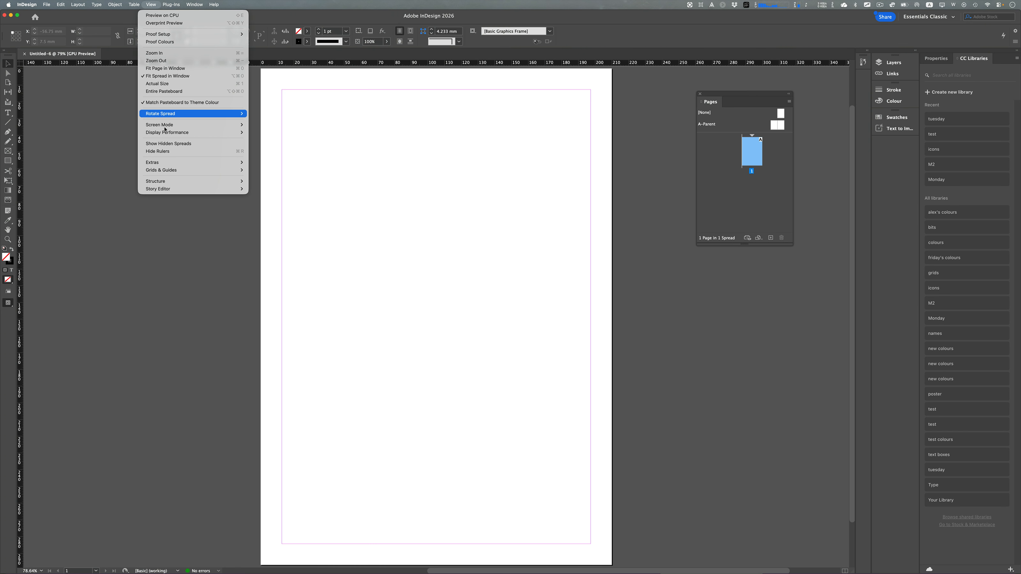
pyautogui.moveTo(177, 174)
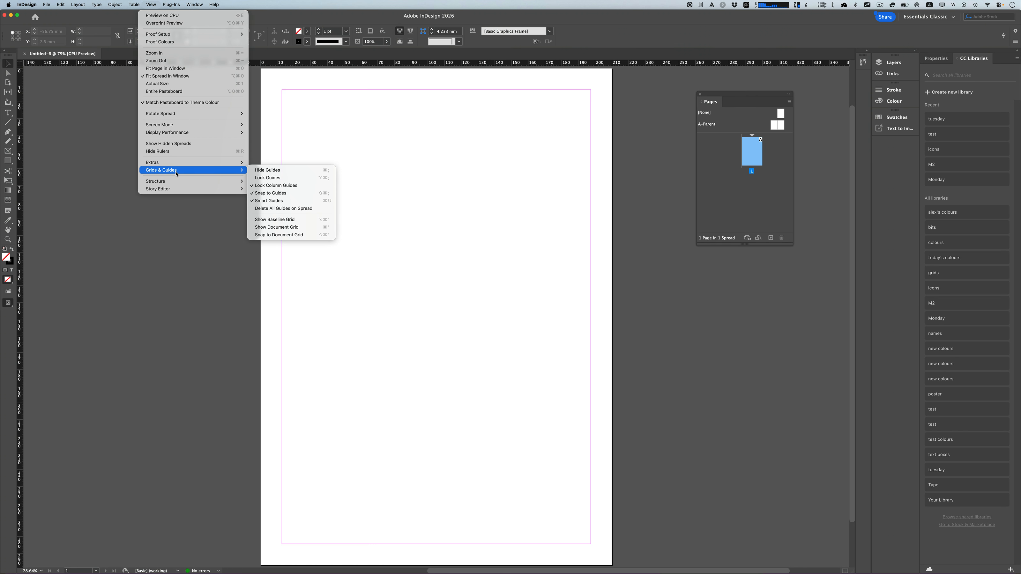
pyautogui.click(306, 227)
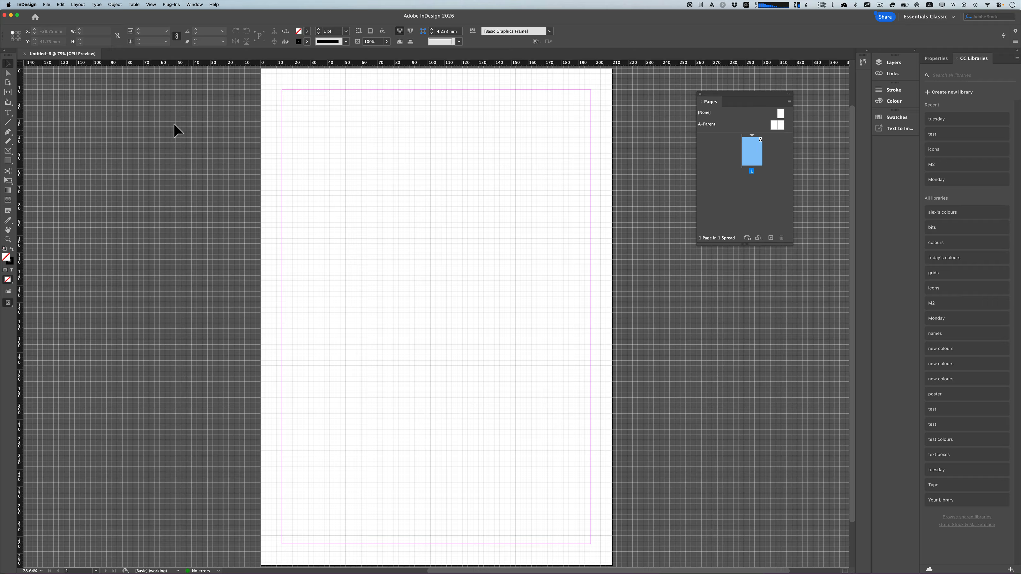
# Step: Set the document grid's horizontal gridlines to every 21 mm with 5 subdivisions in the grid preferences
pyautogui.click(27, 5)
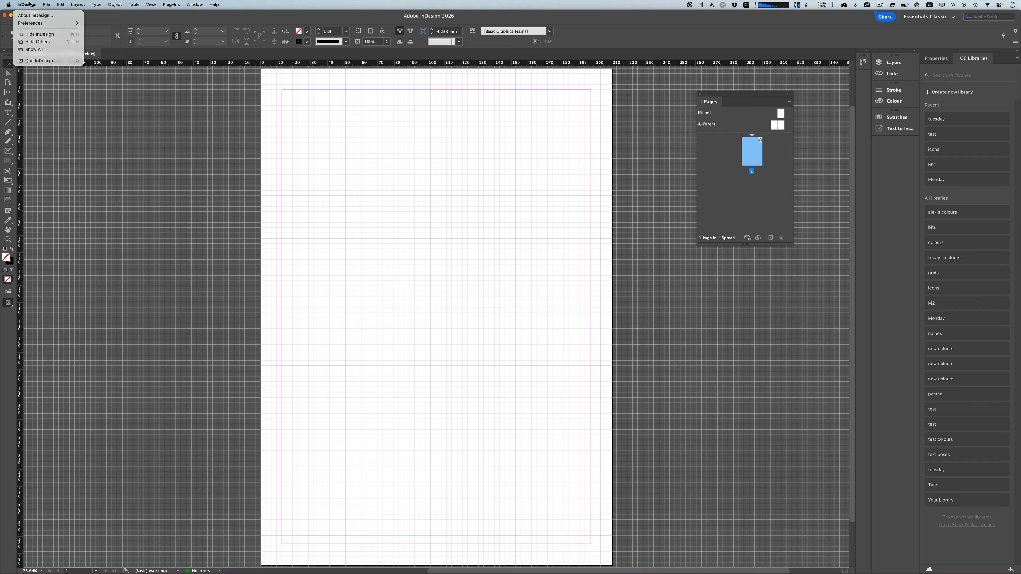
pyautogui.moveTo(32, 25)
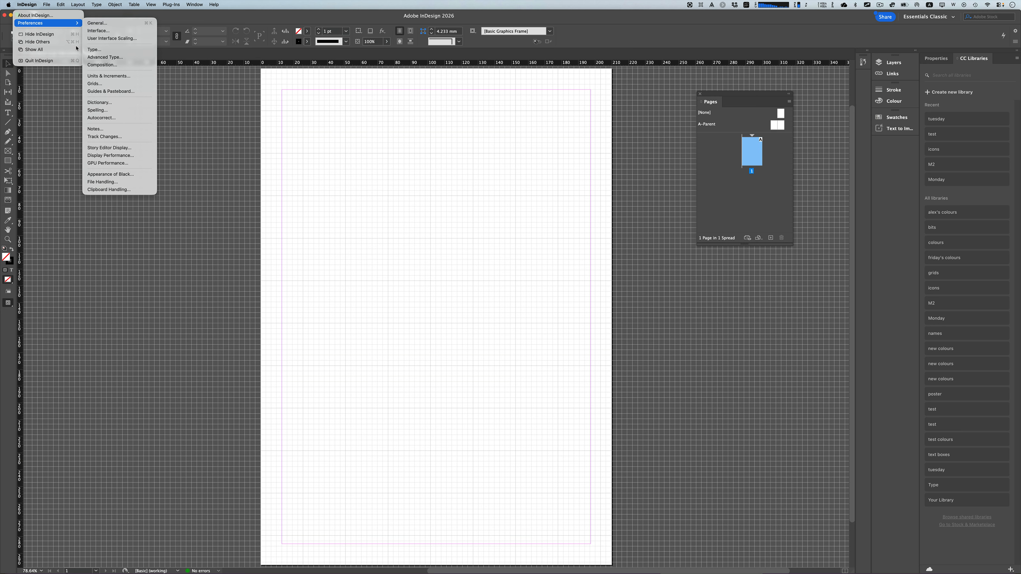
pyautogui.click(123, 88)
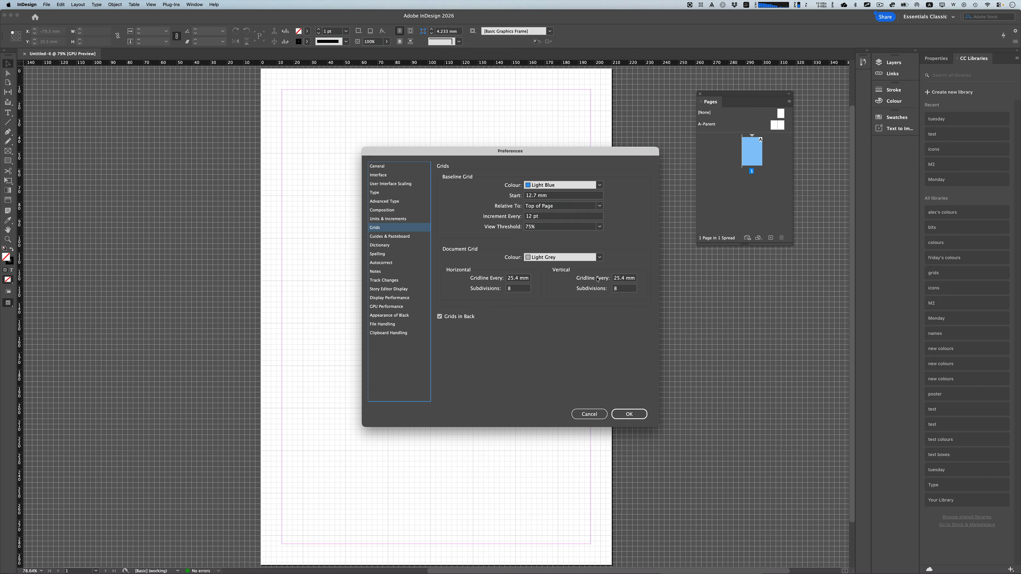
pyautogui.doubleClick(515, 280)
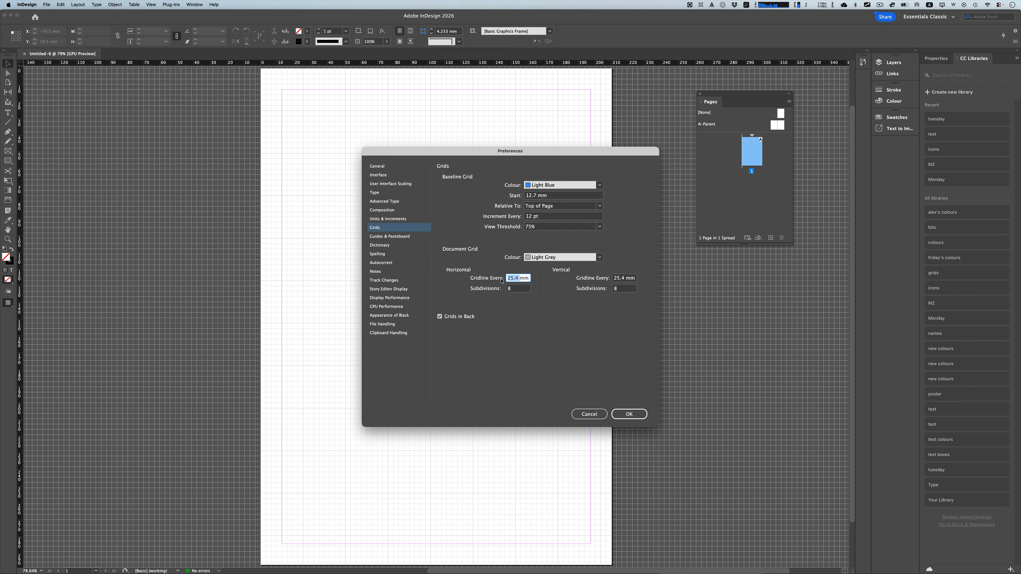
pyautogui.write('21')
pyautogui.press('Tab')
pyautogui.write('5')
pyautogui.click(626, 414)
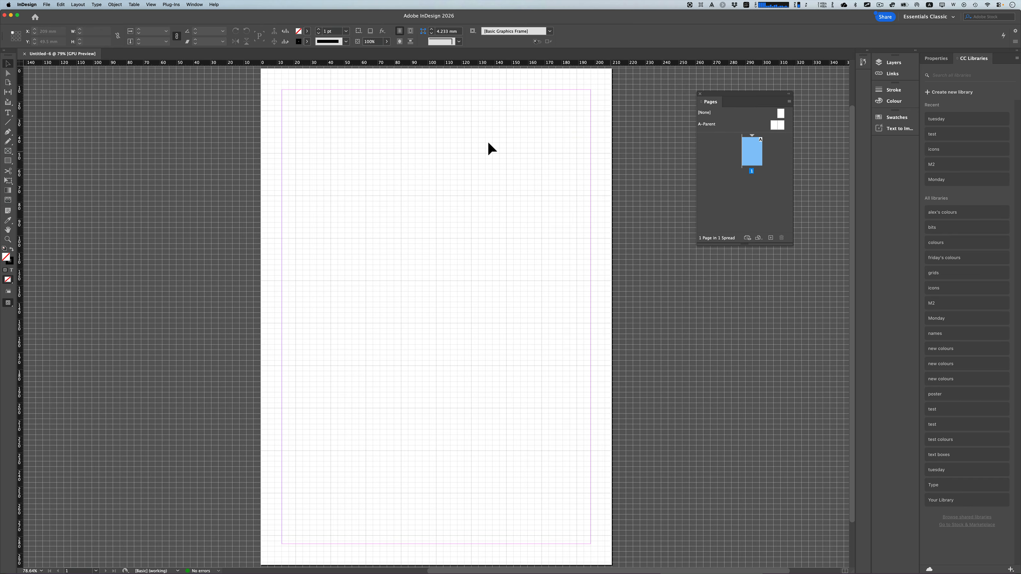
# Step: Set the document grid's vertical gridlines to every 21 mm with 5 subdivisions
pyautogui.click(27, 4)
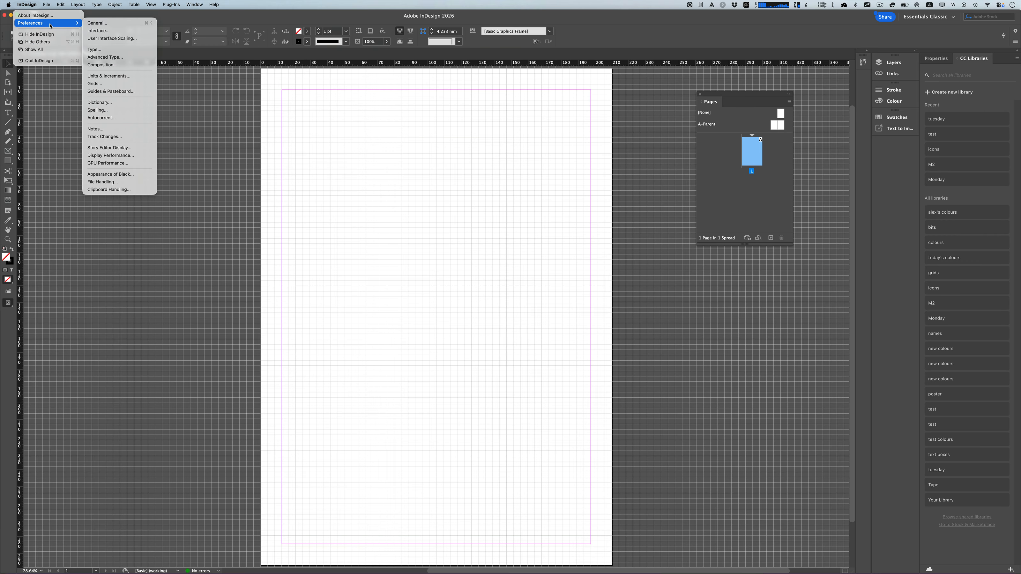
pyautogui.click(119, 85)
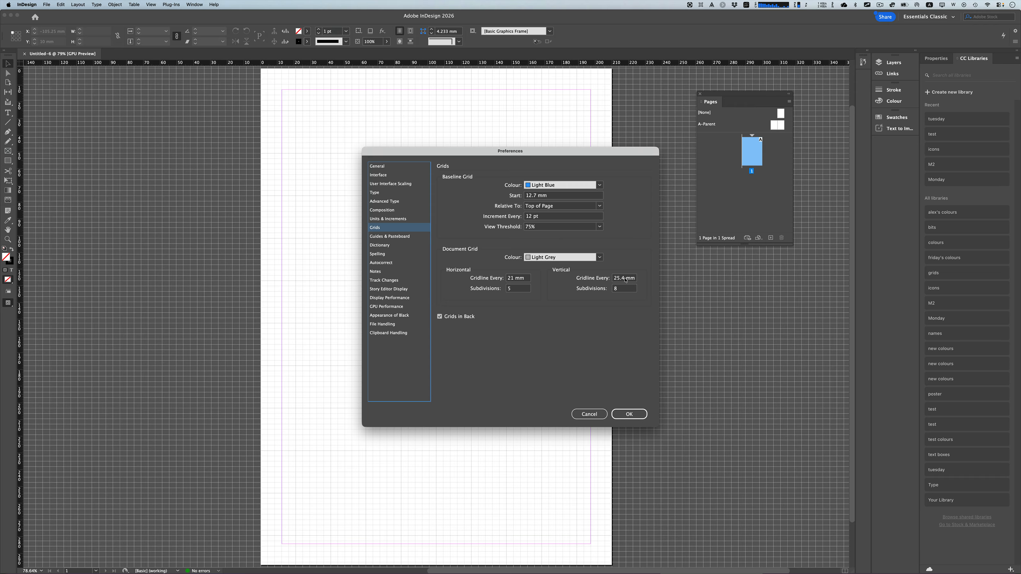
pyautogui.click(626, 281)
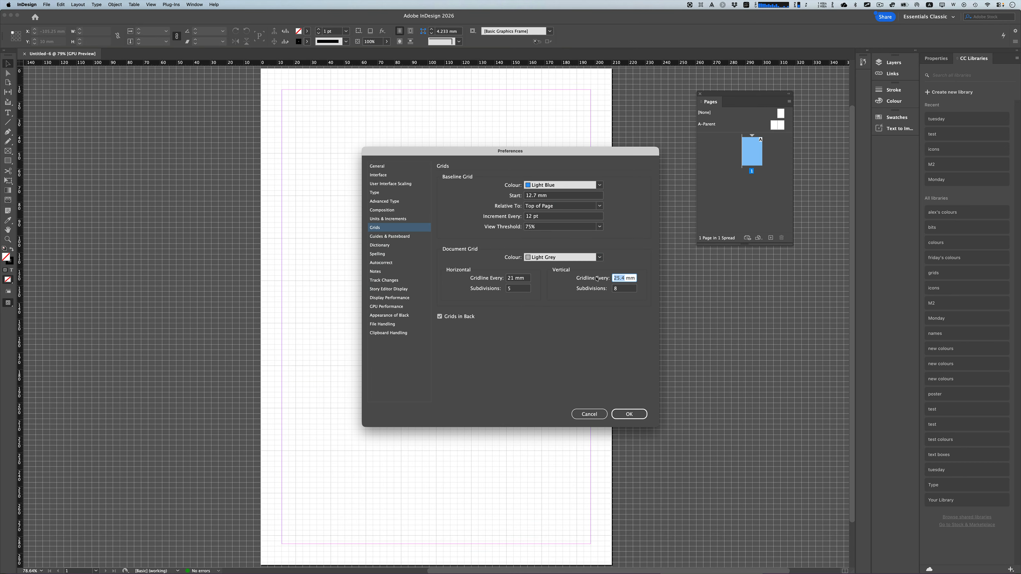
pyautogui.write('21')
pyautogui.press('Tab')
pyautogui.write('5')
pyautogui.click(622, 412)
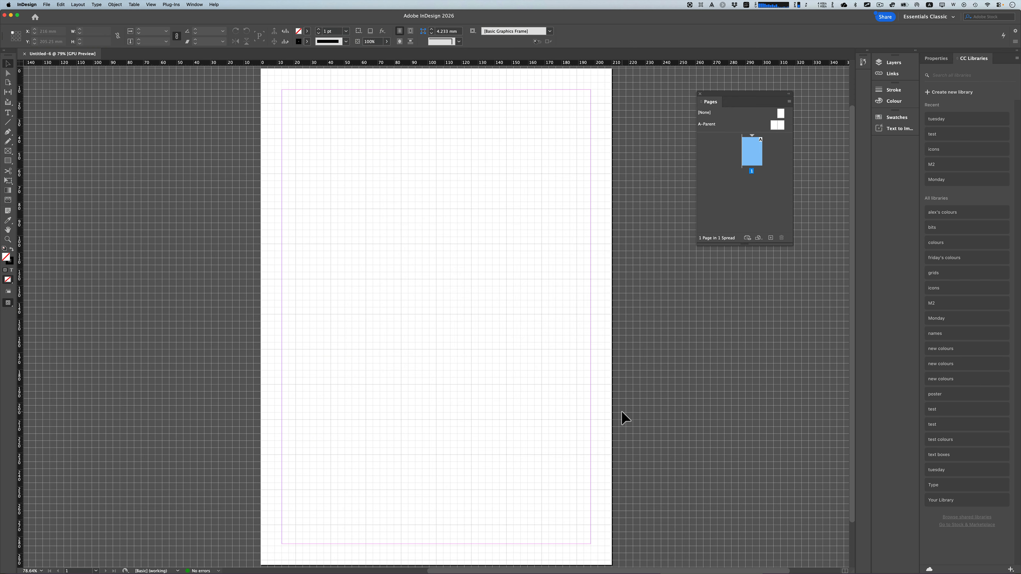
# Step: Turn on snapping to the document grid
pyautogui.scroll(-3, 568, 497)
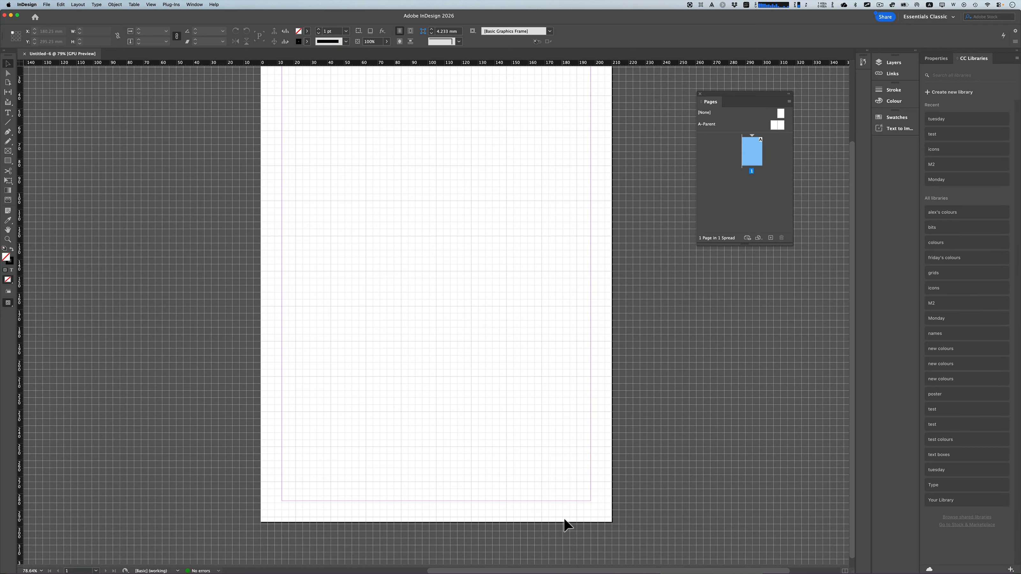
pyautogui.scroll(3, 562, 519)
pyautogui.scroll(4, 562, 516)
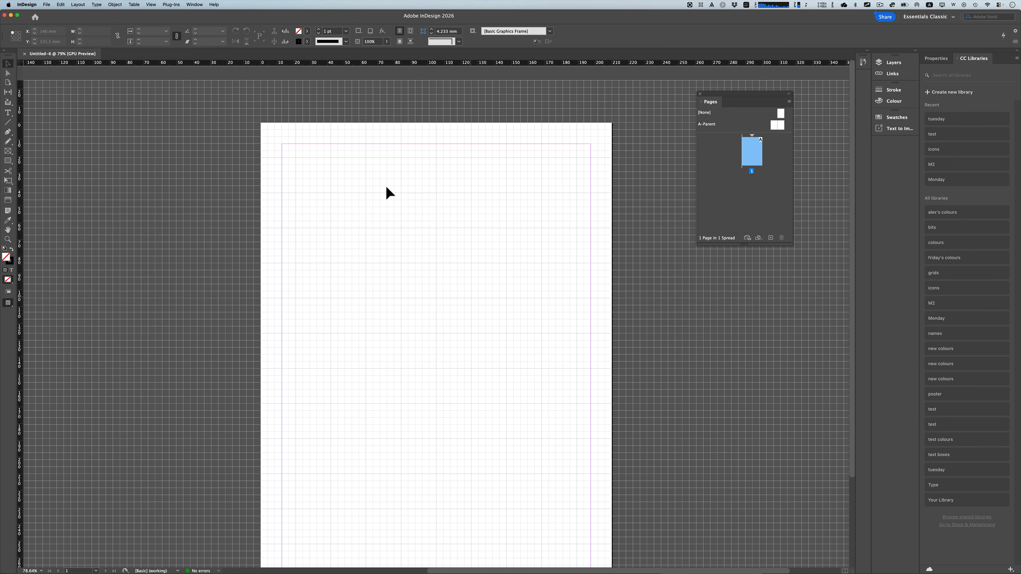
pyautogui.click(147, 3)
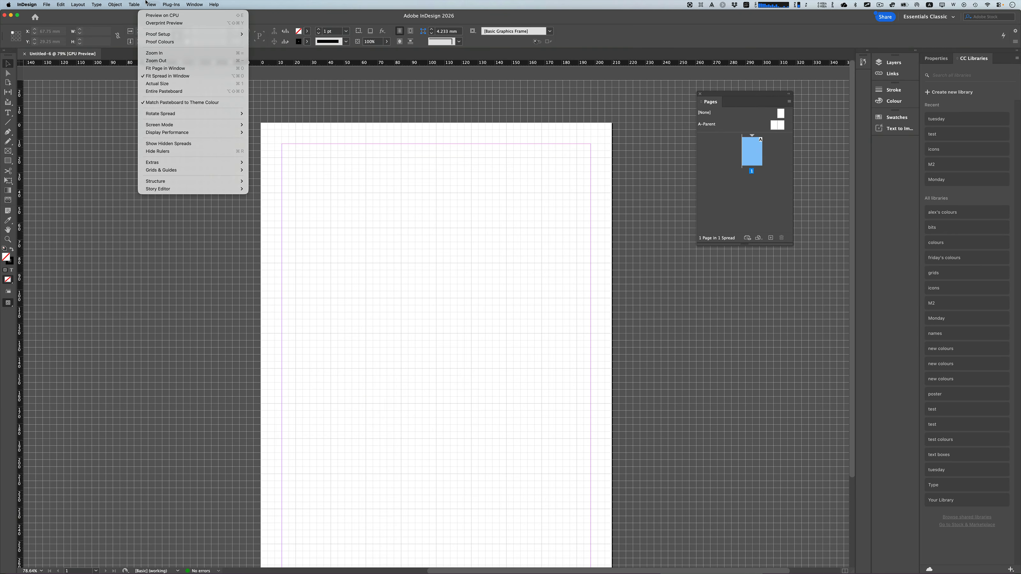
pyautogui.moveTo(182, 170)
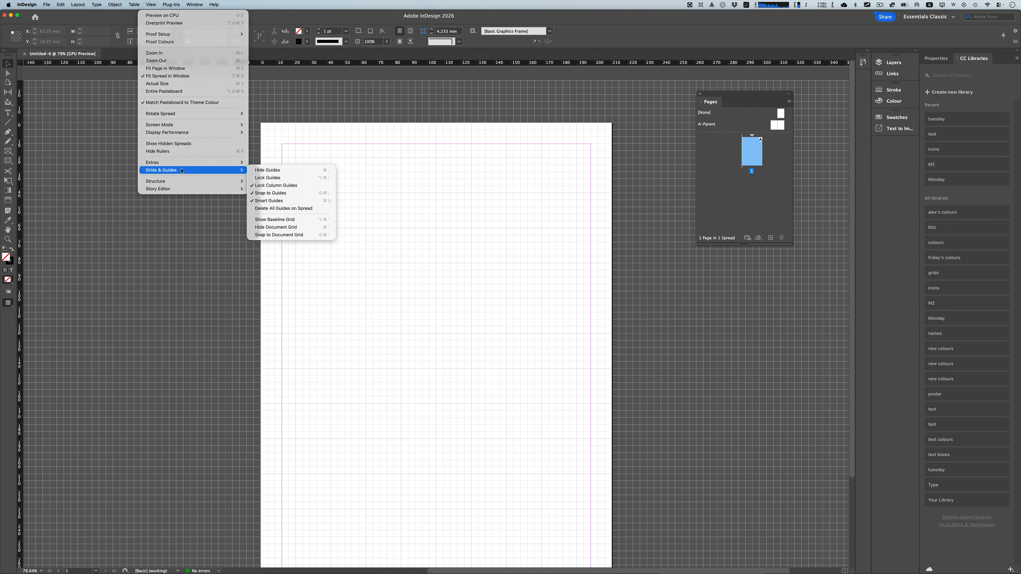
pyautogui.click(272, 236)
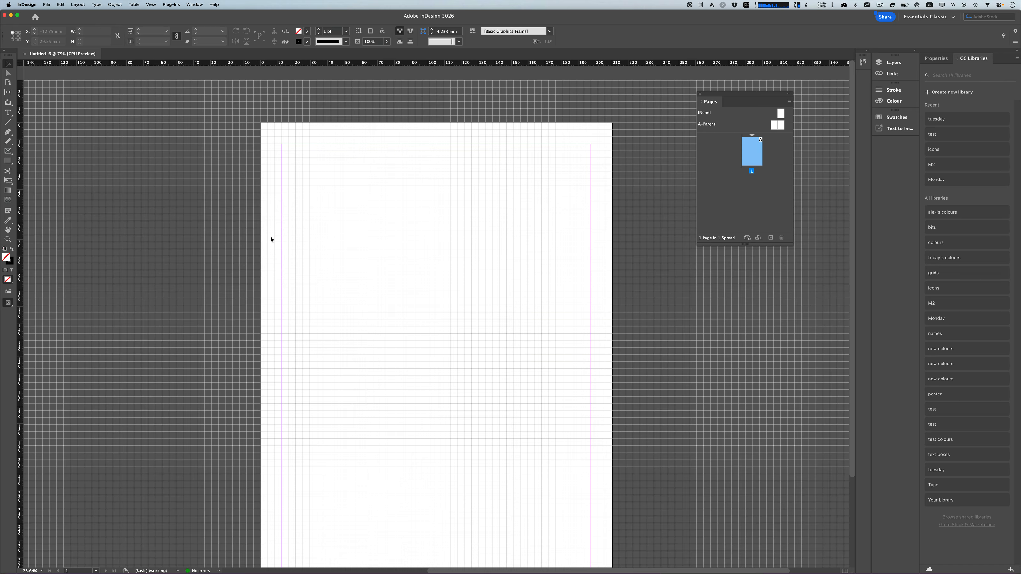
# Step: Draw three rectangle frames on gridlines: about 38 x 34 mm at upper left, 63 x 42 mm in the middle, and a narrow one at upper right
pyautogui.click(8, 152)
pyautogui.moveTo(296, 158); pyautogui.dragTo(362, 218)
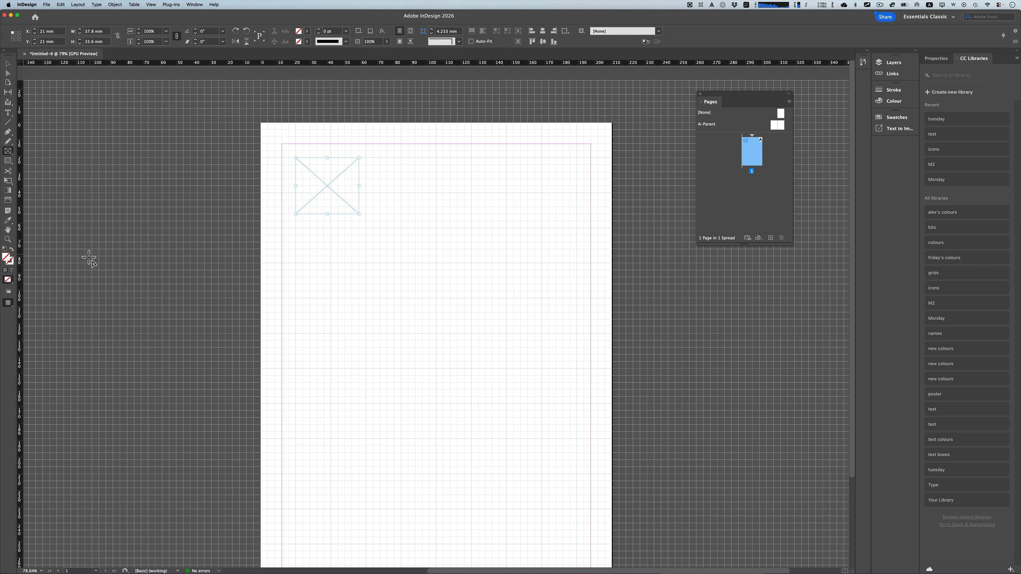
pyautogui.moveTo(365, 299); pyautogui.dragTo(475, 371)
pyautogui.moveTo(507, 158); pyautogui.dragTo(542, 228)
# Step: Select all three frames and fill them with a medium green from the colour picker
pyautogui.click(8, 65)
pyautogui.moveTo(262, 133); pyautogui.dragTo(568, 384)
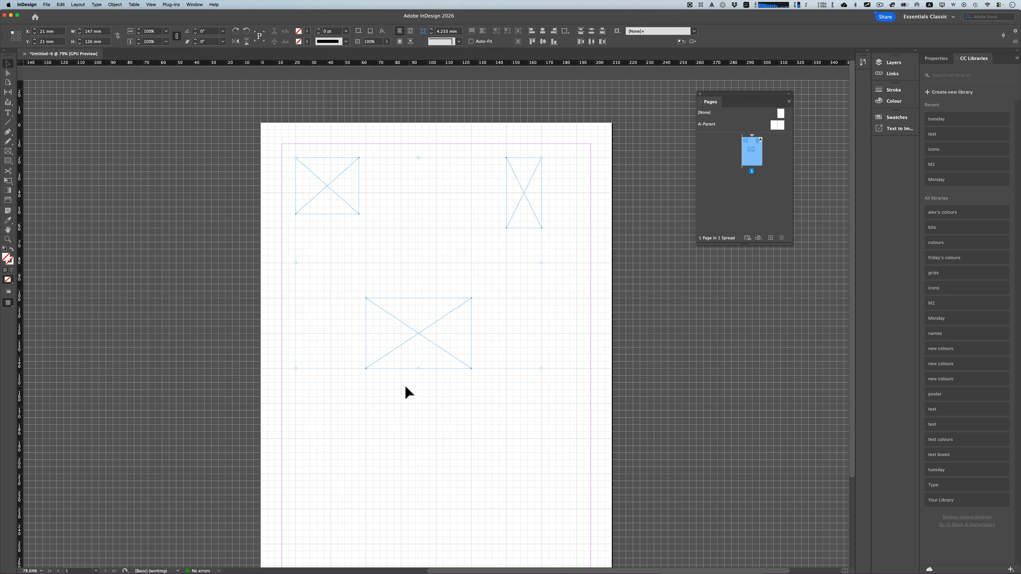
pyautogui.doubleClick(6, 257)
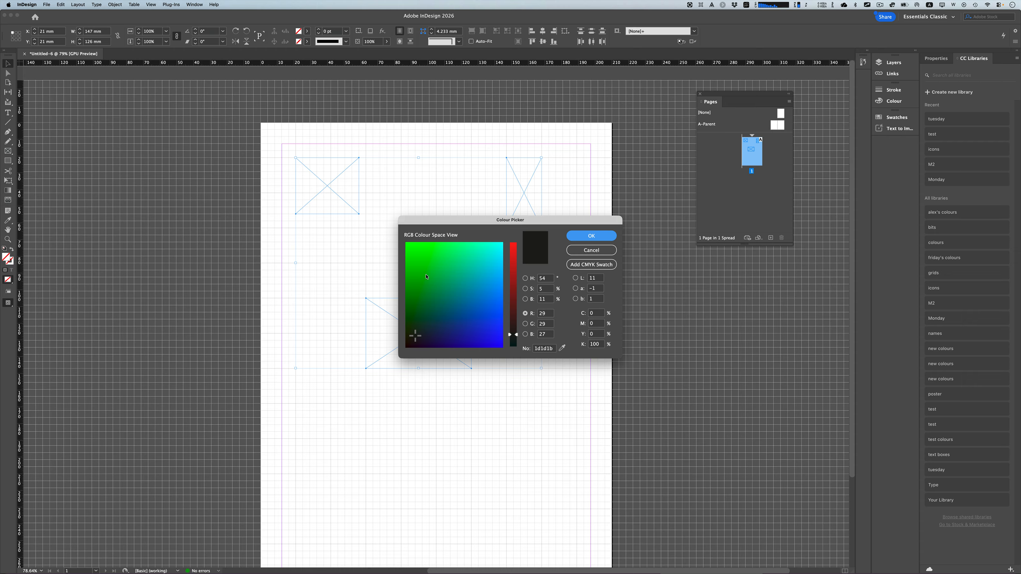
pyautogui.click(451, 260)
pyautogui.click(581, 236)
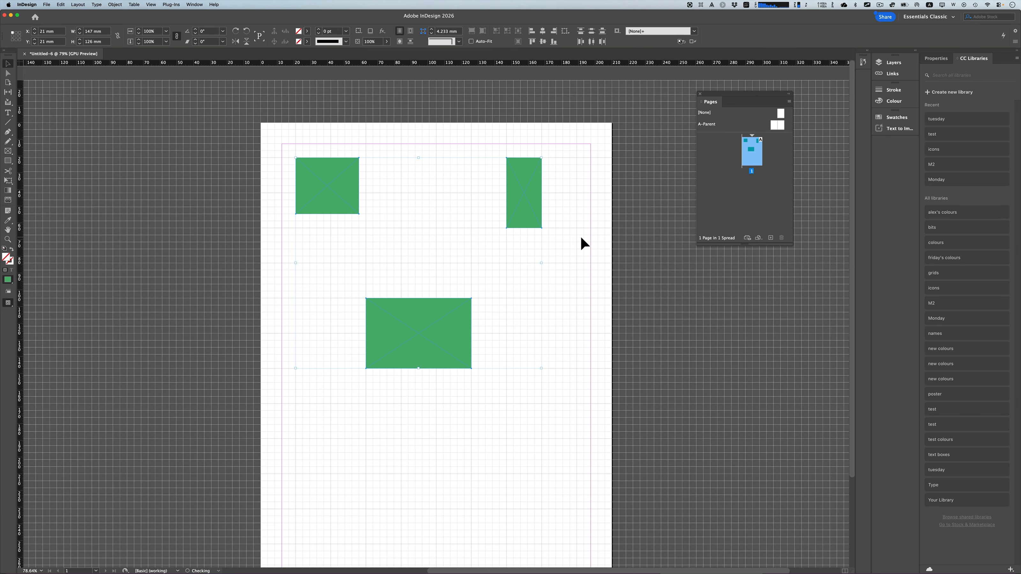
pyautogui.click(581, 250)
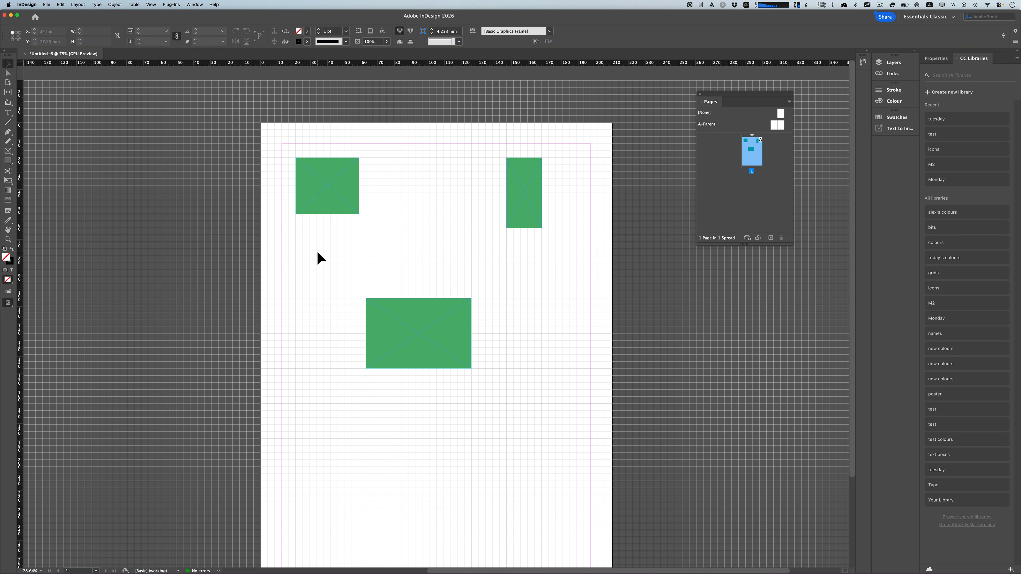
# Step: Set the document grid's vertical gridline spacing to 297/20
pyautogui.scroll(-1, 316, 250)
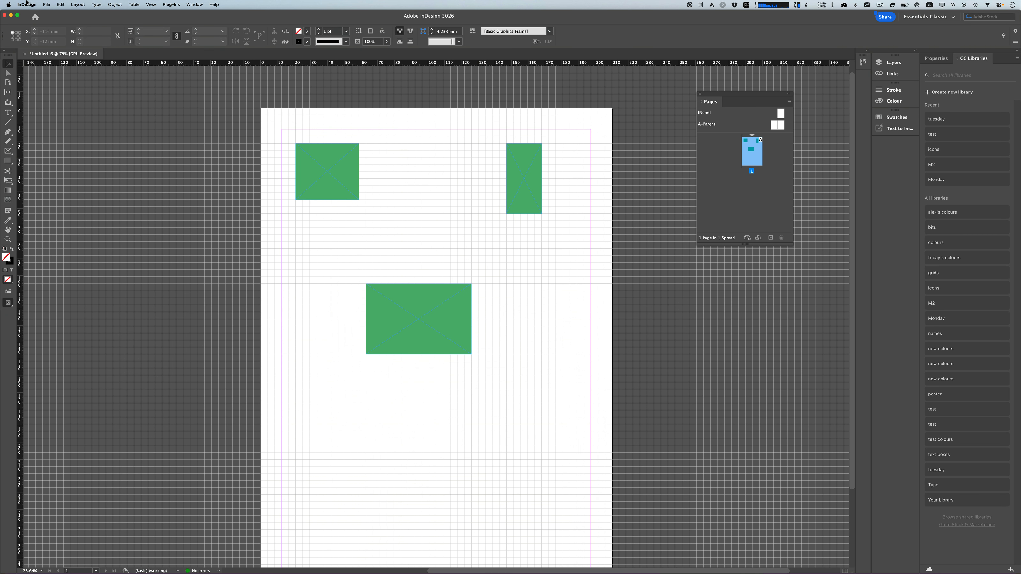
pyautogui.click(26, 4)
pyautogui.moveTo(29, 23)
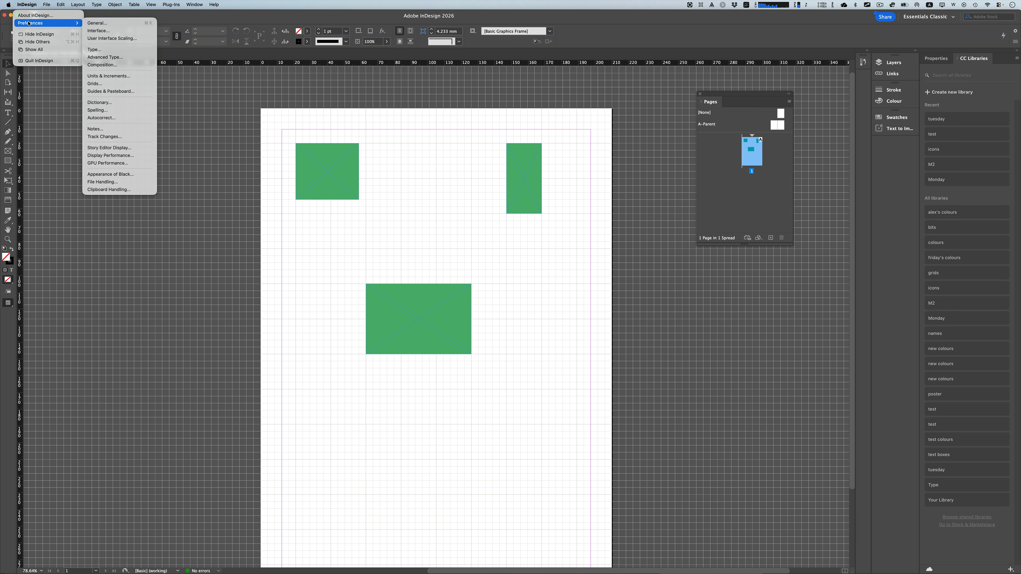
pyautogui.click(115, 83)
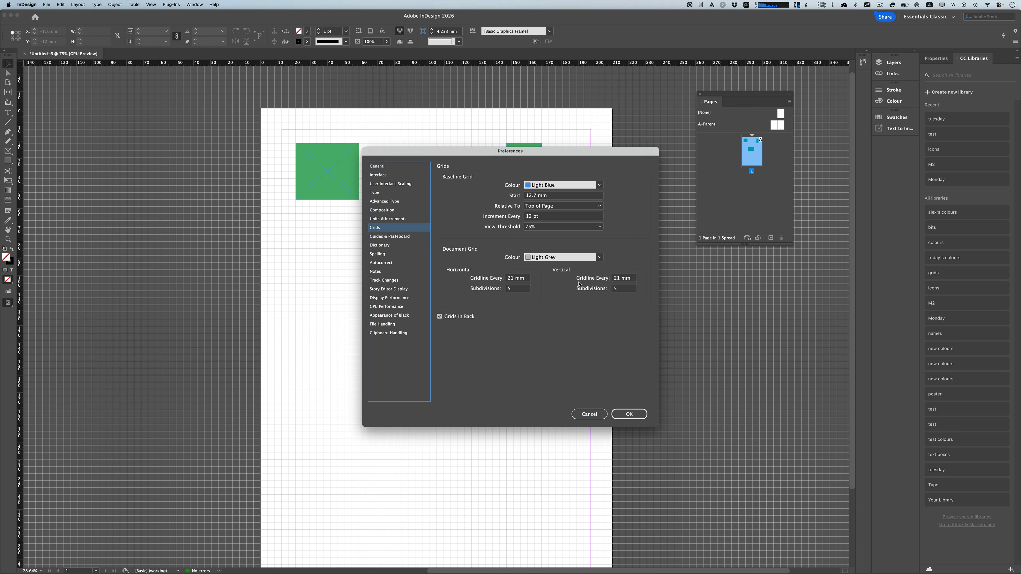
pyautogui.click(632, 281)
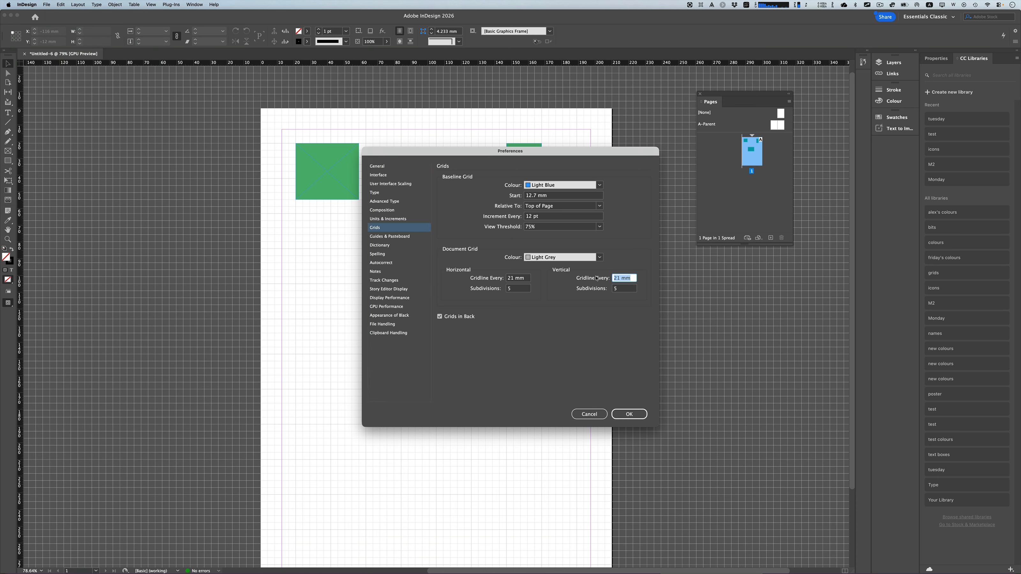
pyautogui.write('297/')
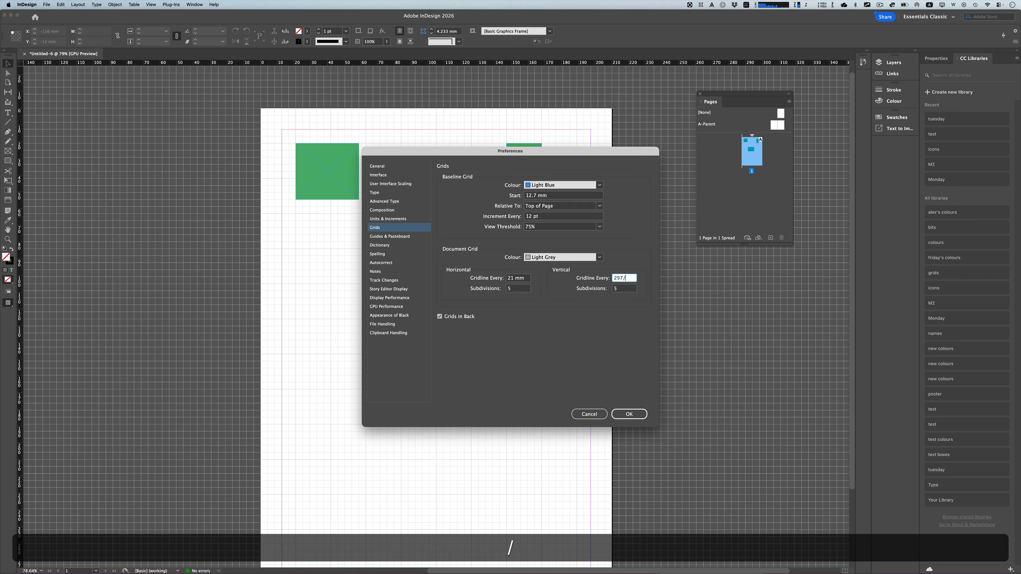
pyautogui.write('20')
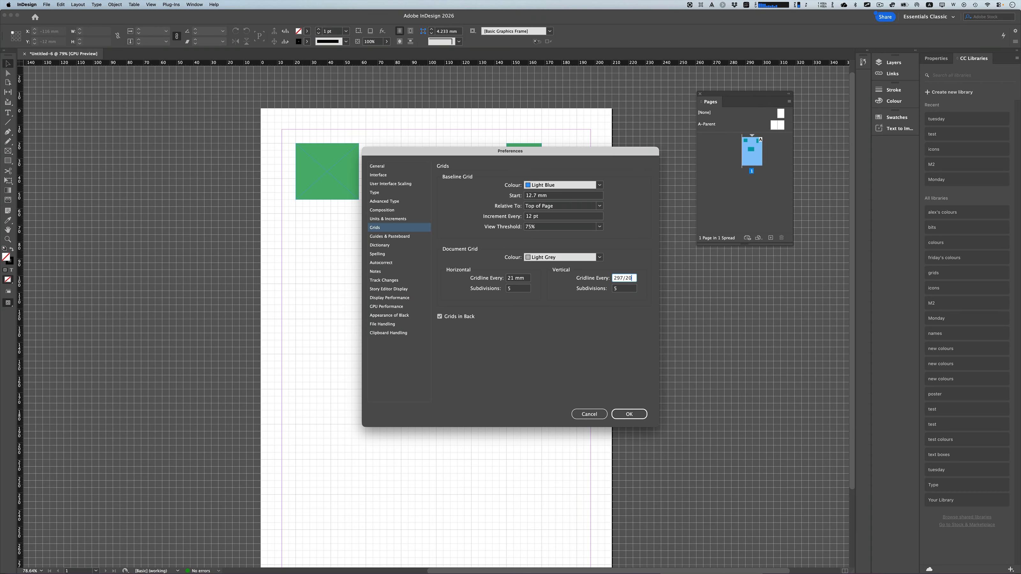
pyautogui.press('Tab')
pyautogui.click(617, 412)
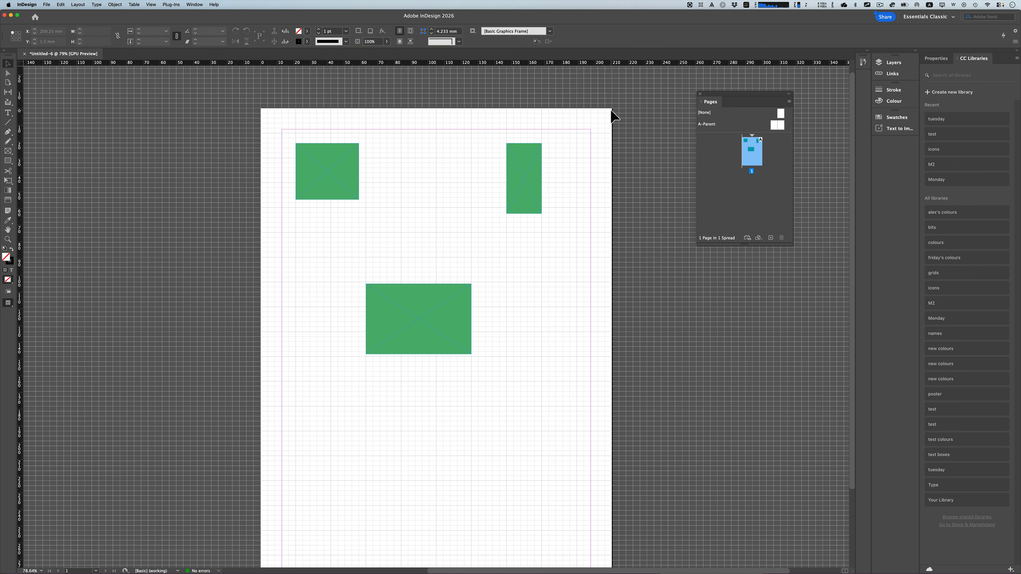
# Step: Realign the middle green frame to the new grid by moving it up to Y 103.53 mm and extending its lower edge to a gridline
pyautogui.scroll(-5, 582, 192)
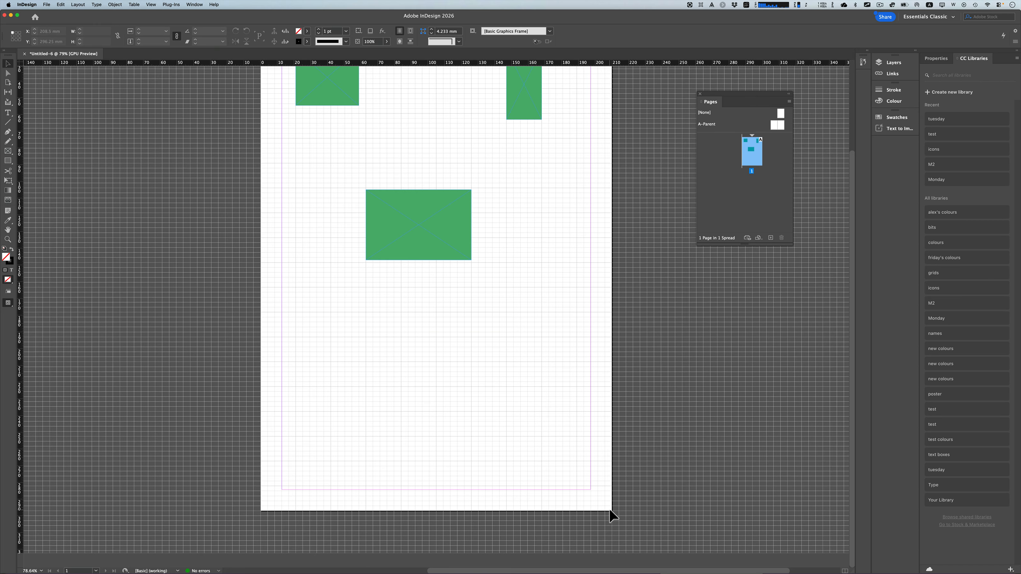
pyautogui.scroll(3, 568, 463)
pyautogui.scroll(3, 568, 461)
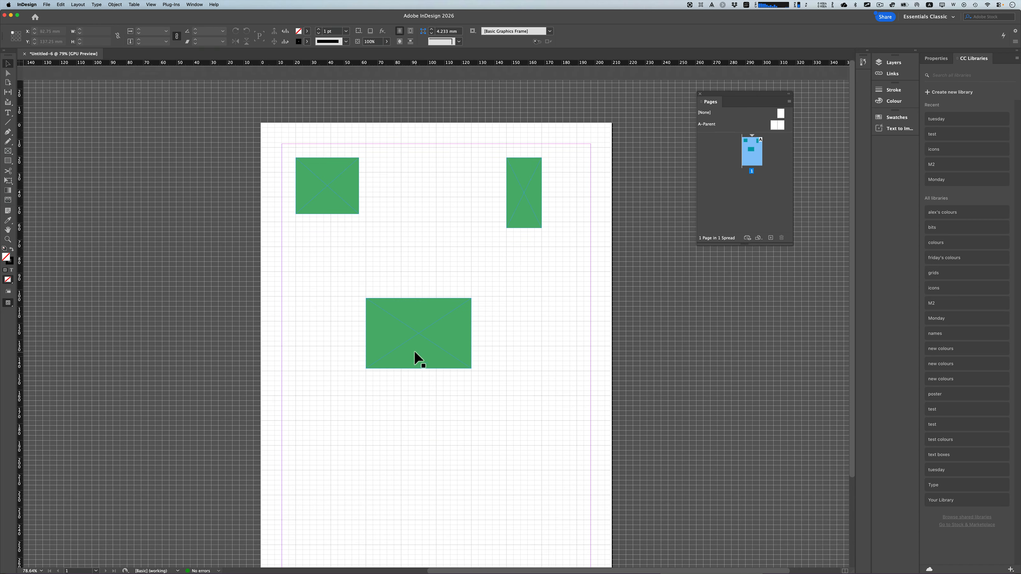
pyautogui.moveTo(406, 327); pyautogui.dragTo(404, 324)
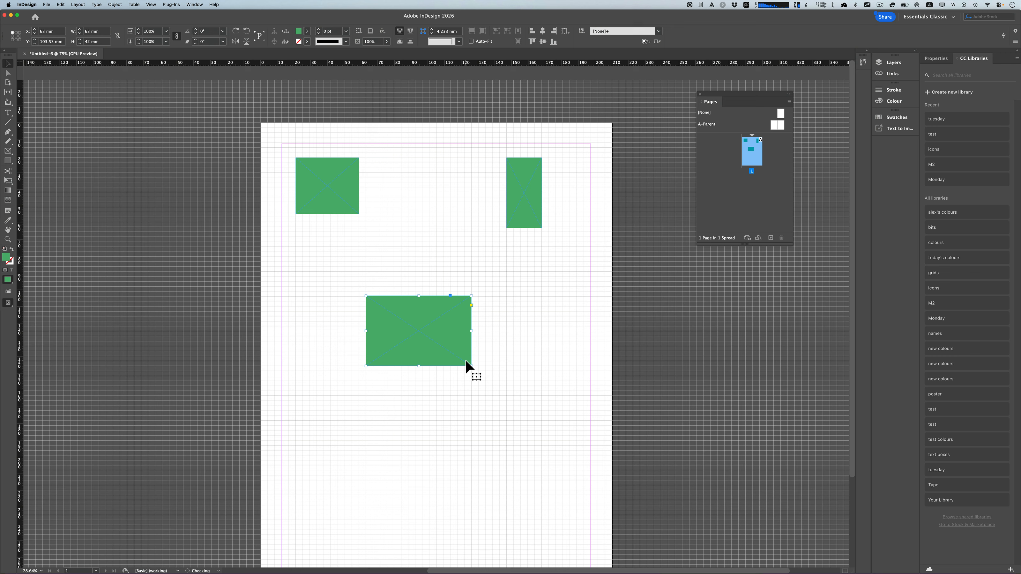
pyautogui.moveTo(469, 366); pyautogui.dragTo(472, 377)
pyautogui.press('super+z')
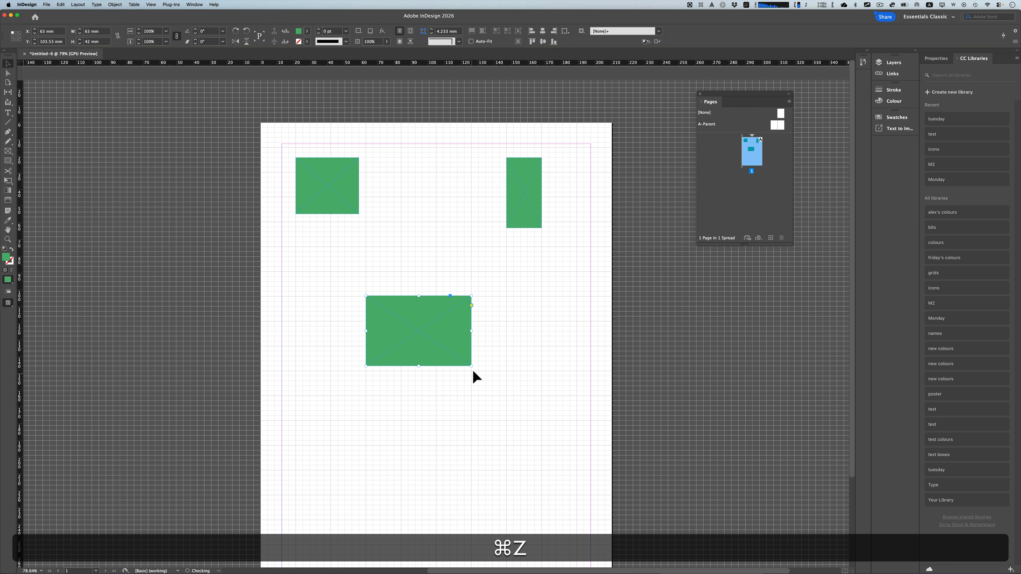
pyautogui.moveTo(471, 366); pyautogui.dragTo(476, 374)
# Step: Snap the upper frames to the new grid, sizing the right one about 21 x 50.7 mm and the left one about 50.4 x 47.5 mm
pyautogui.moveTo(536, 201); pyautogui.dragTo(543, 251)
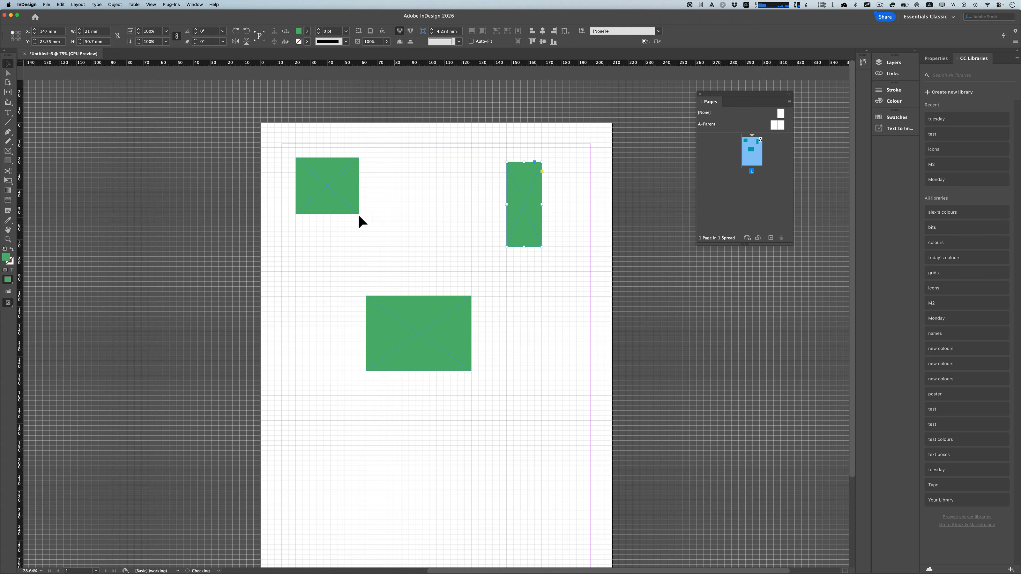
pyautogui.moveTo(347, 208); pyautogui.dragTo(369, 222)
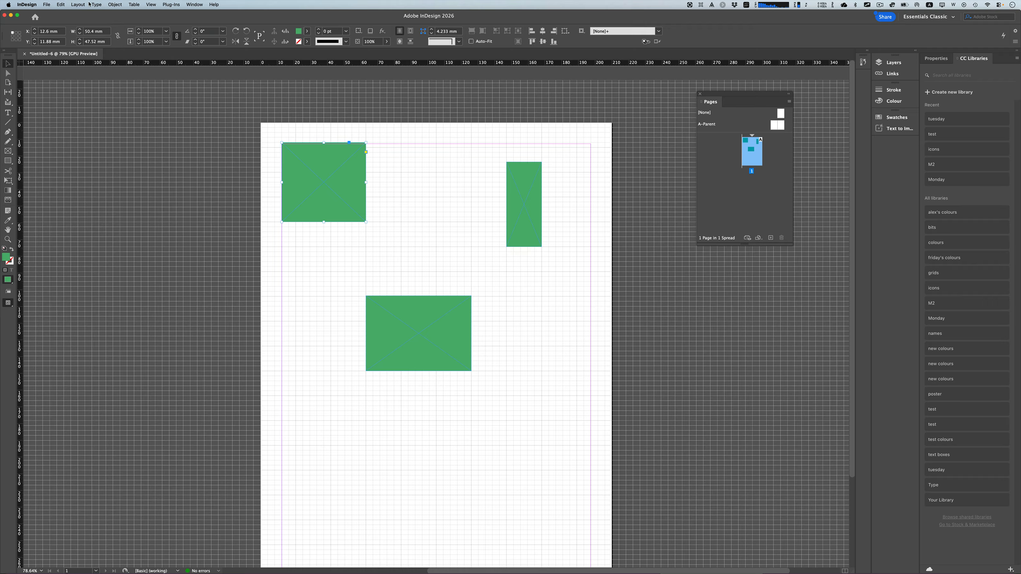
pyautogui.click(77, 4)
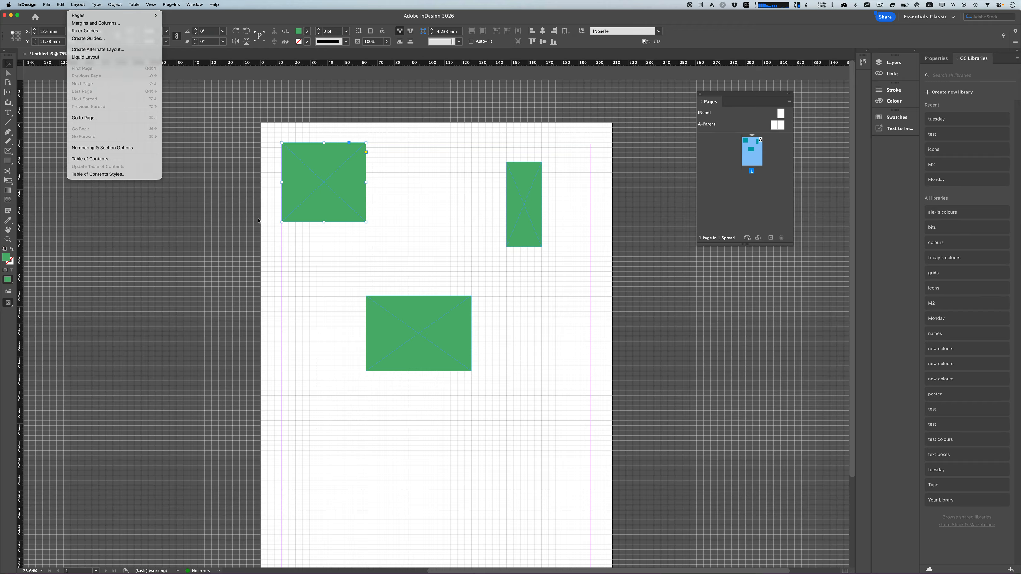
pyautogui.click(284, 278)
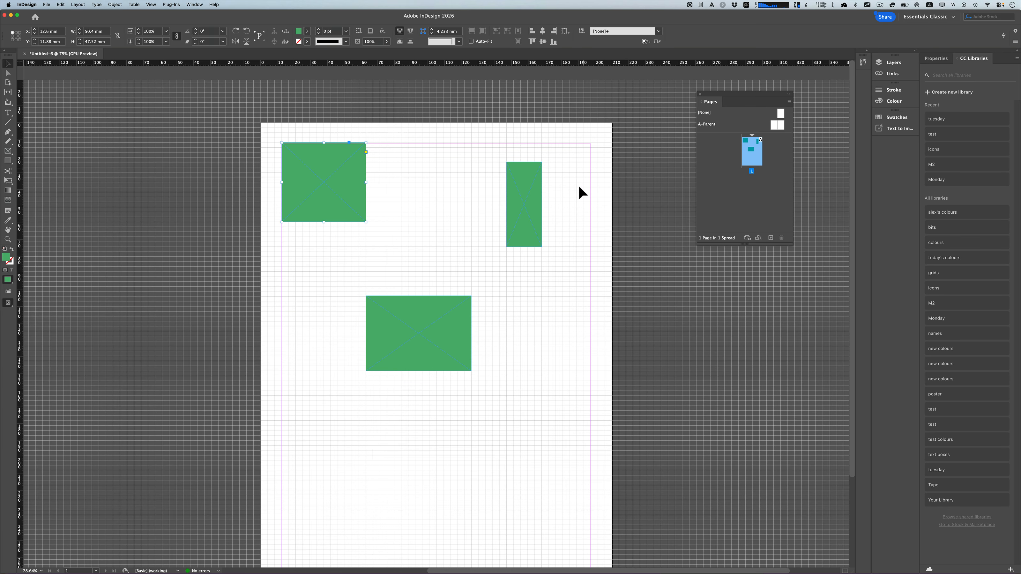
pyautogui.scroll(-5, 579, 192)
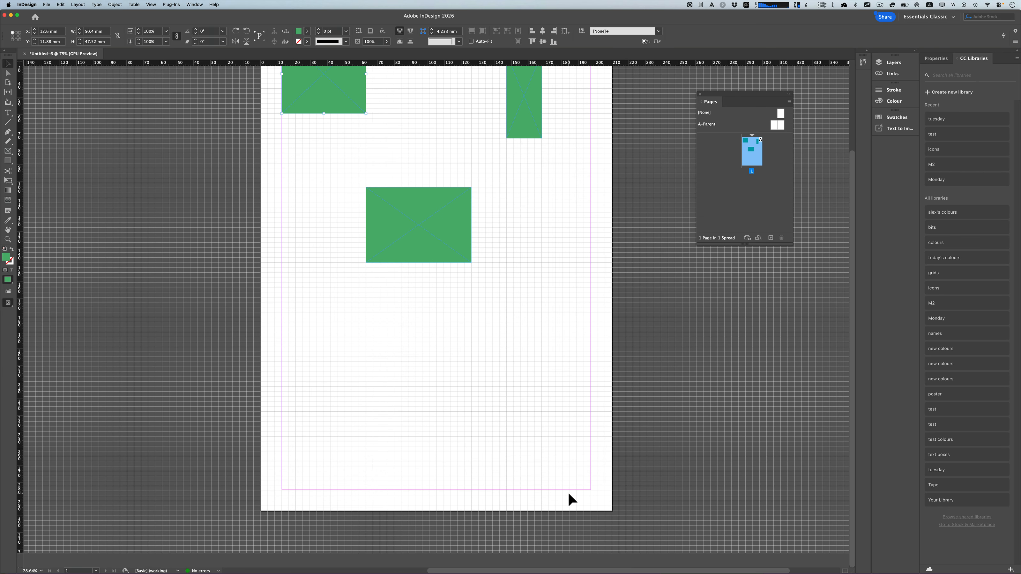
pyautogui.scroll(5, 569, 495)
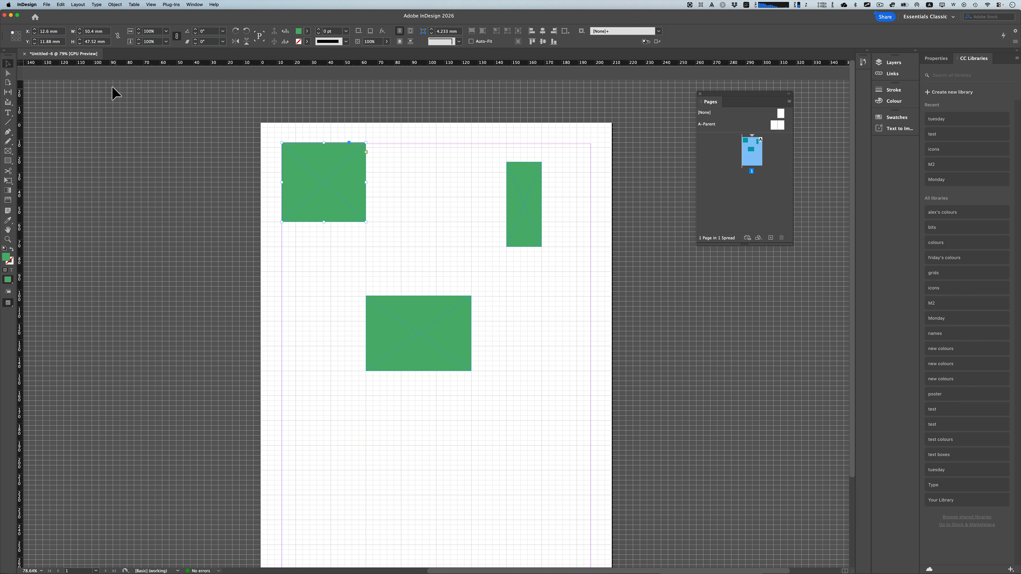
# Step: Set the document grid's horizontal gridline spacing to 210/20 with 10 subdivisions
pyautogui.click(28, 5)
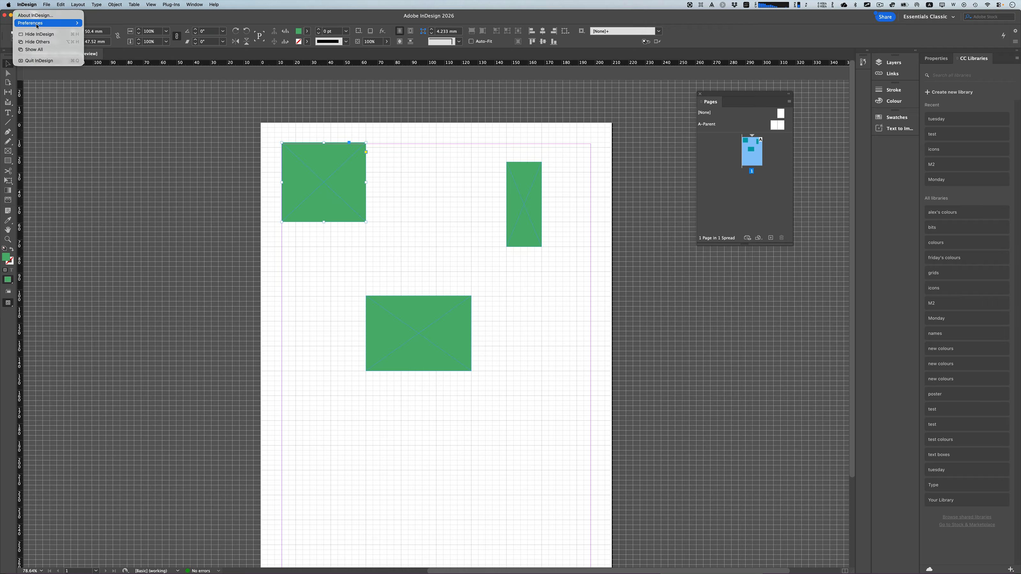
pyautogui.moveTo(37, 26)
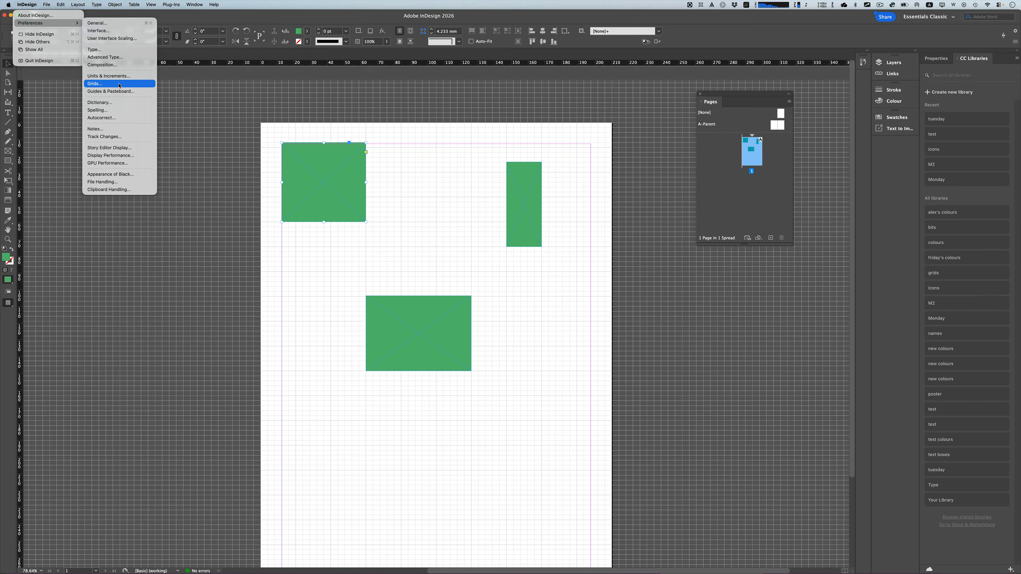
pyautogui.click(95, 83)
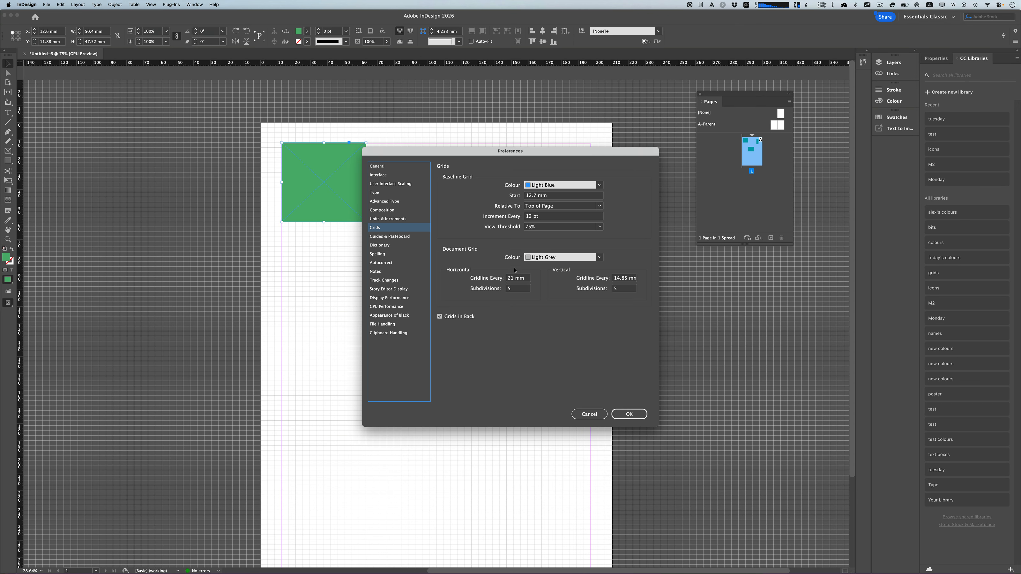
pyautogui.moveTo(515, 281); pyautogui.dragTo(506, 279)
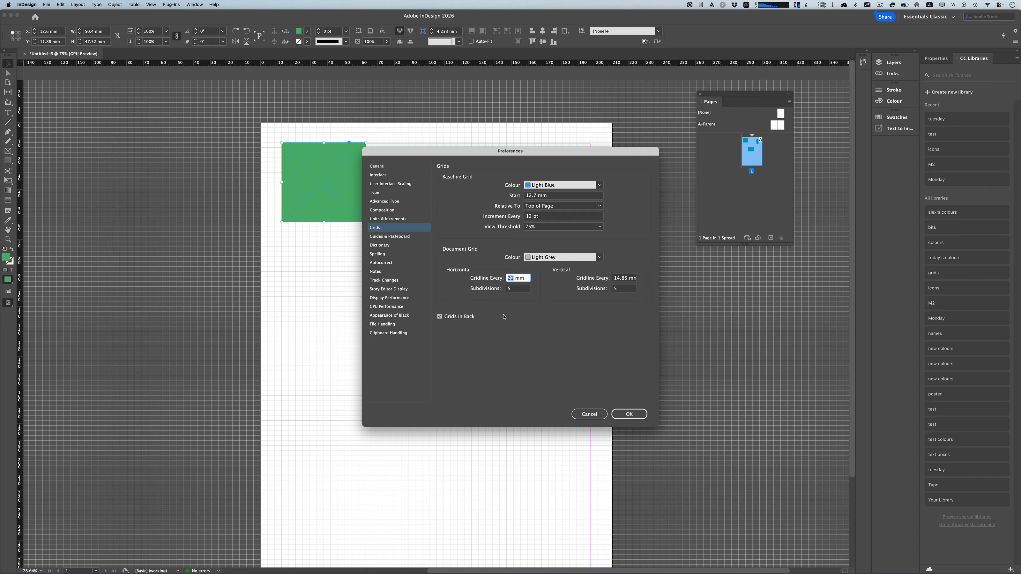
pyautogui.write('210/')
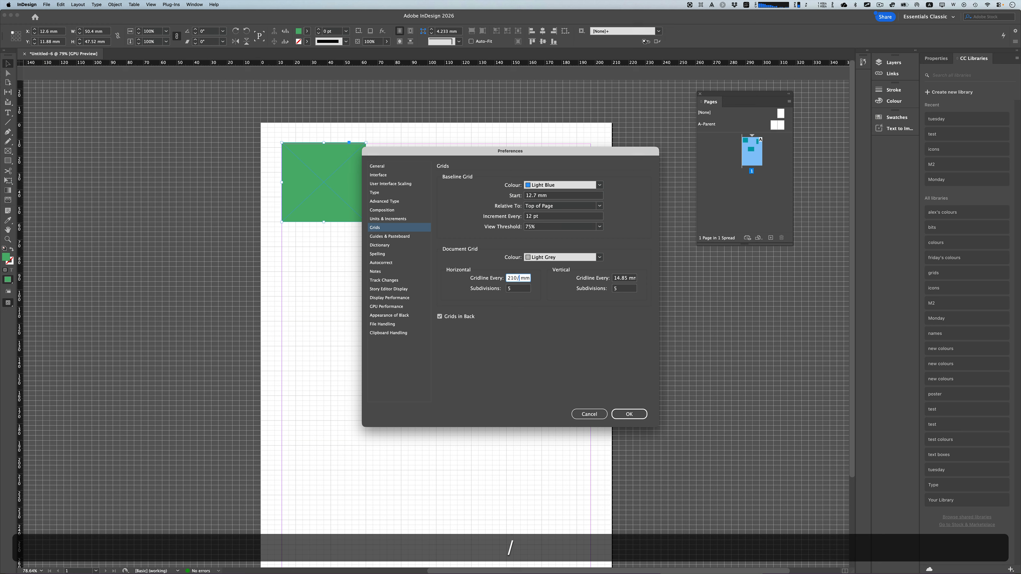
pyautogui.write('20')
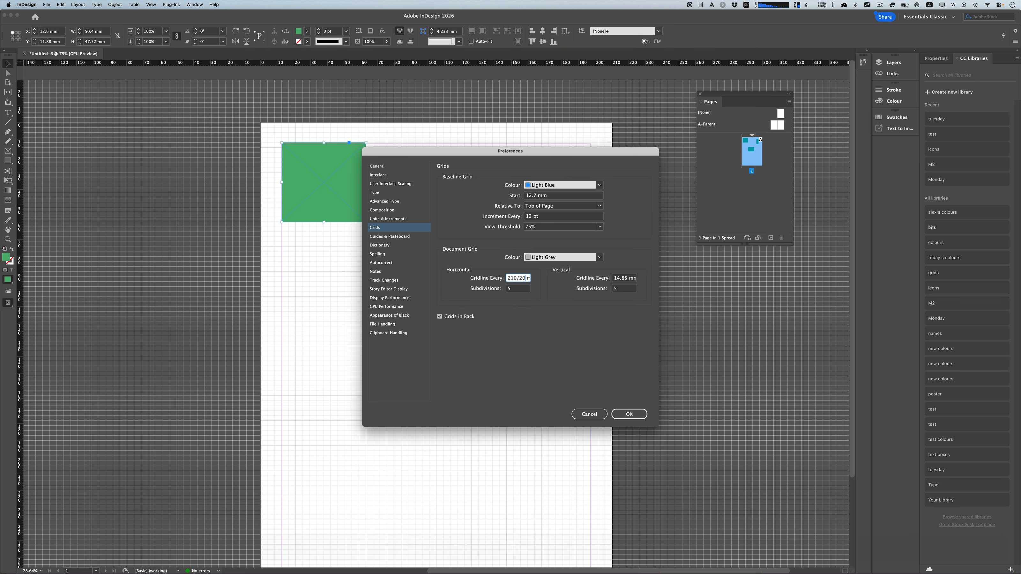
pyautogui.press('Tab')
pyautogui.write('10')
pyautogui.click(623, 414)
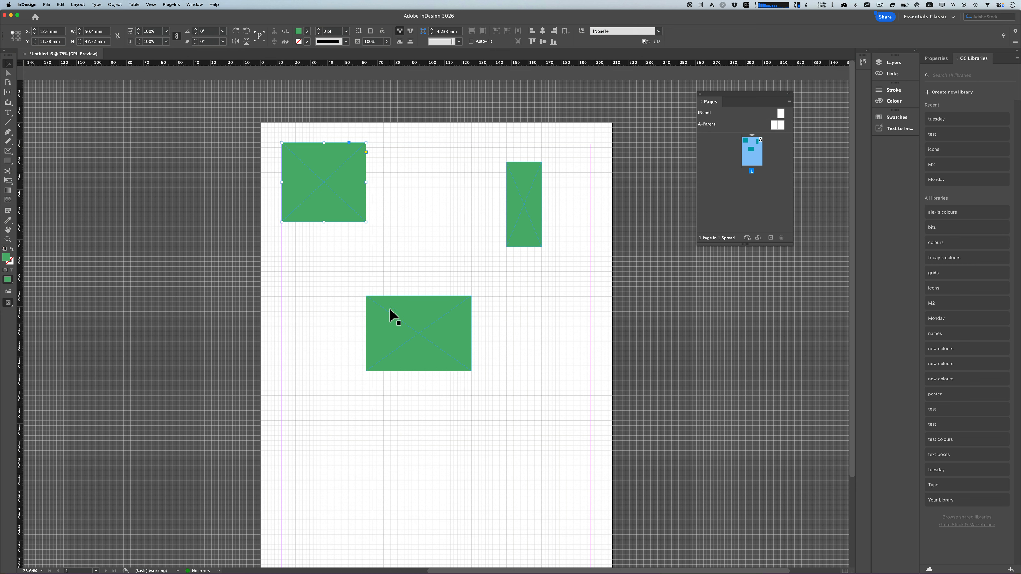
# Step: Snap the middle green frame to X 52.5 mm, Y 89.1 mm and extend its lower edge to a height of 74.25 mm
pyautogui.moveTo(389, 309); pyautogui.dragTo(372, 286)
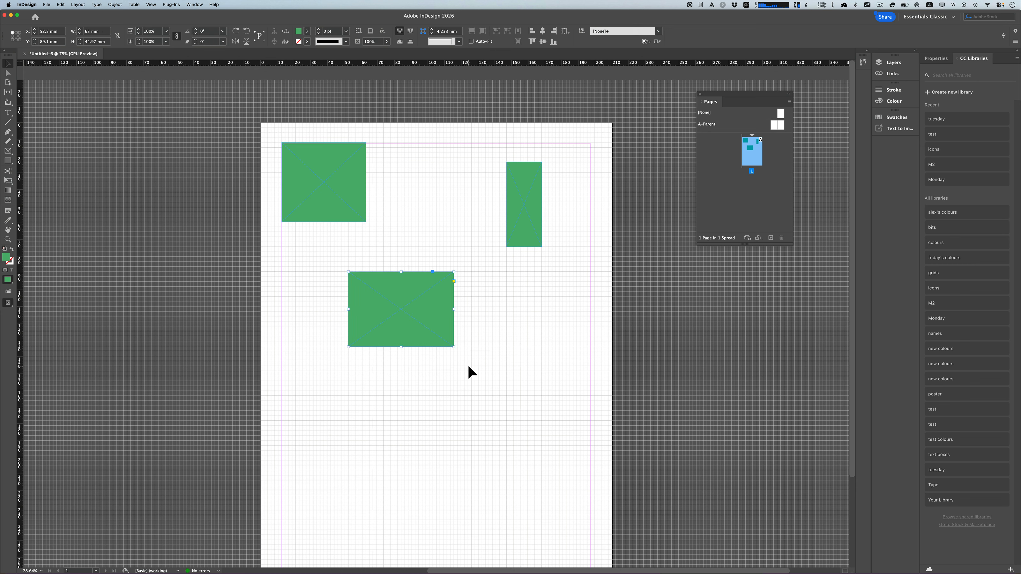
pyautogui.moveTo(455, 347); pyautogui.dragTo(456, 397)
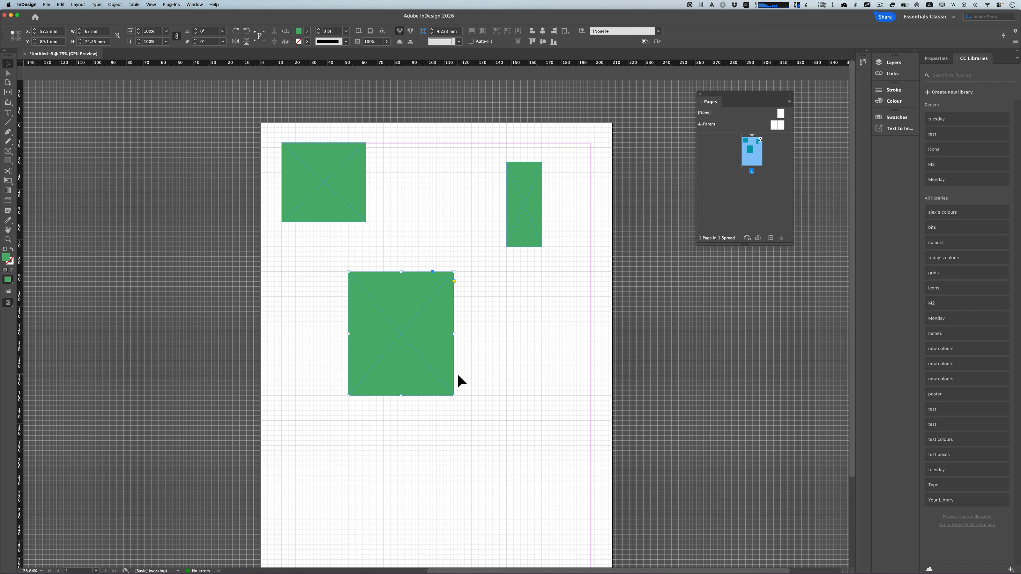